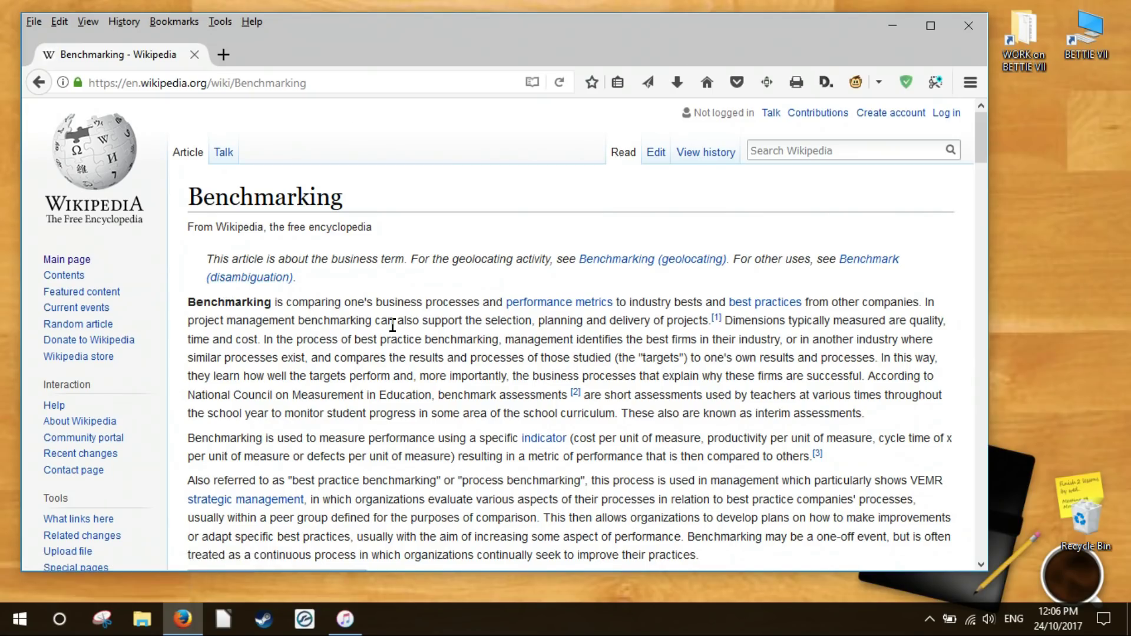
# - Scroll the Lenovo 80TJ results through its components, memory latency and PC Games sections
pyautogui.scroll(-6, 393, 326)
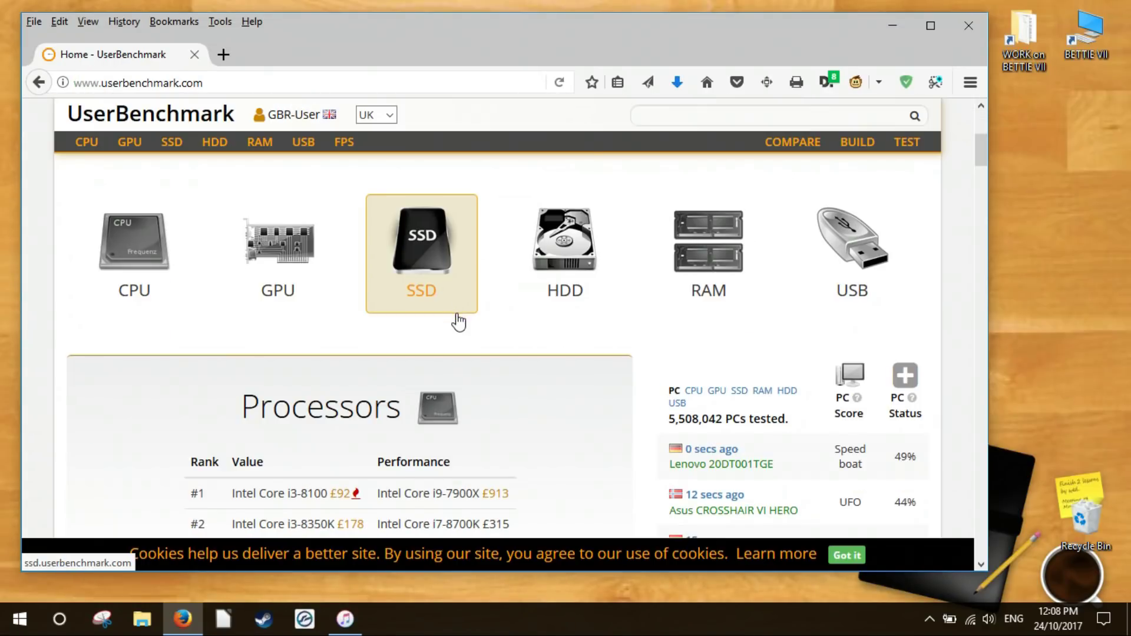
pyautogui.scroll(-3, 461, 320)
pyautogui.scroll(-10, 460, 320)
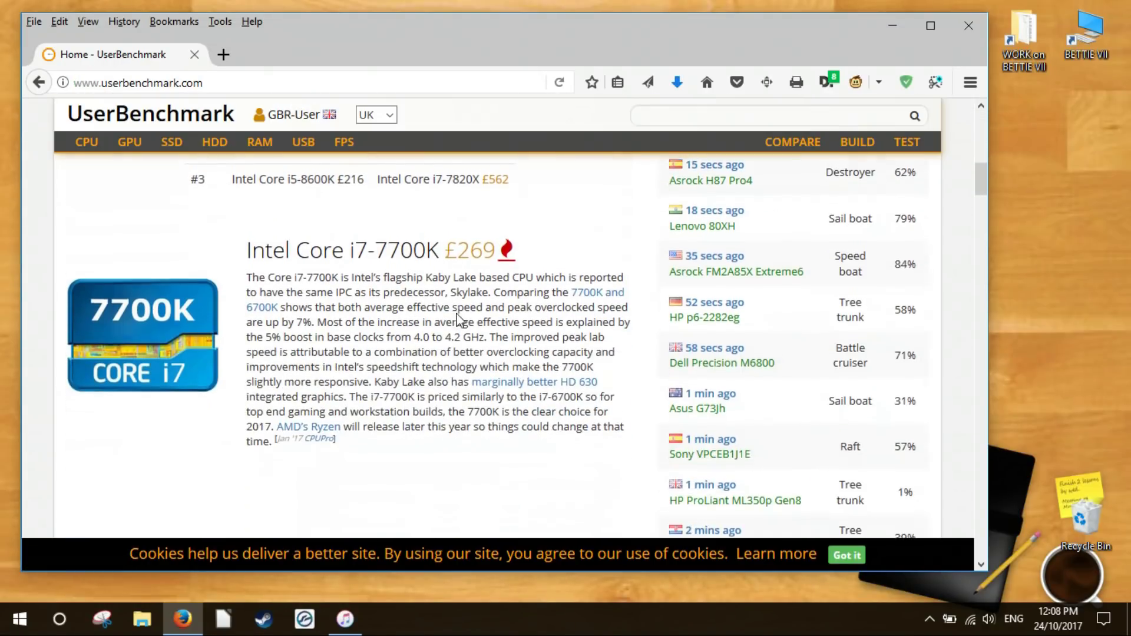
pyautogui.scroll(-5, 461, 319)
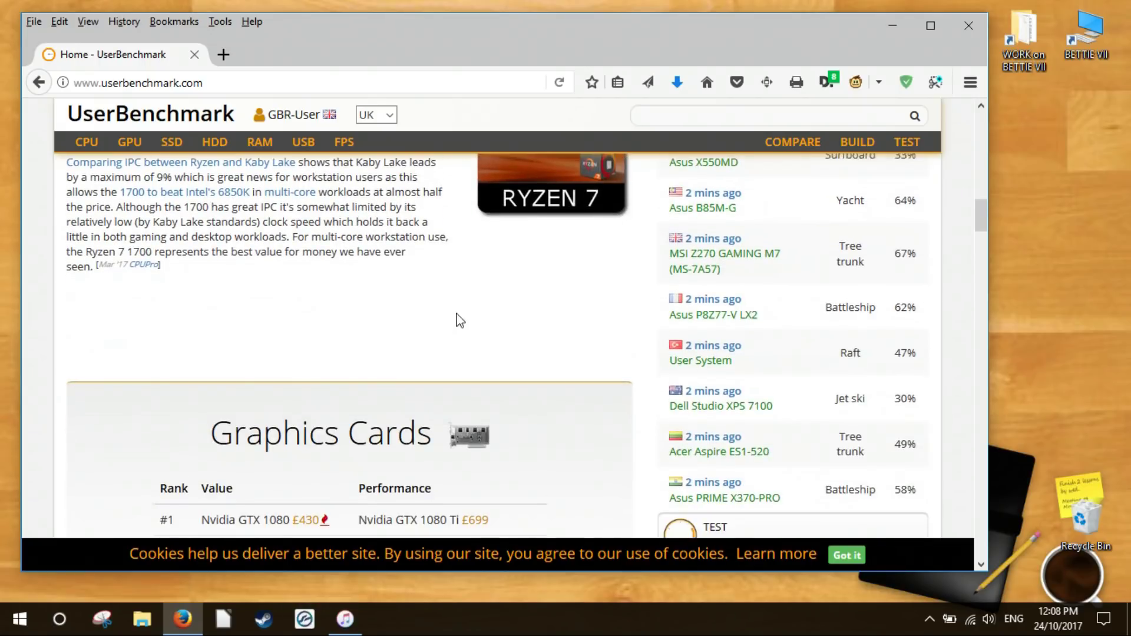
pyautogui.scroll(-5, 460, 320)
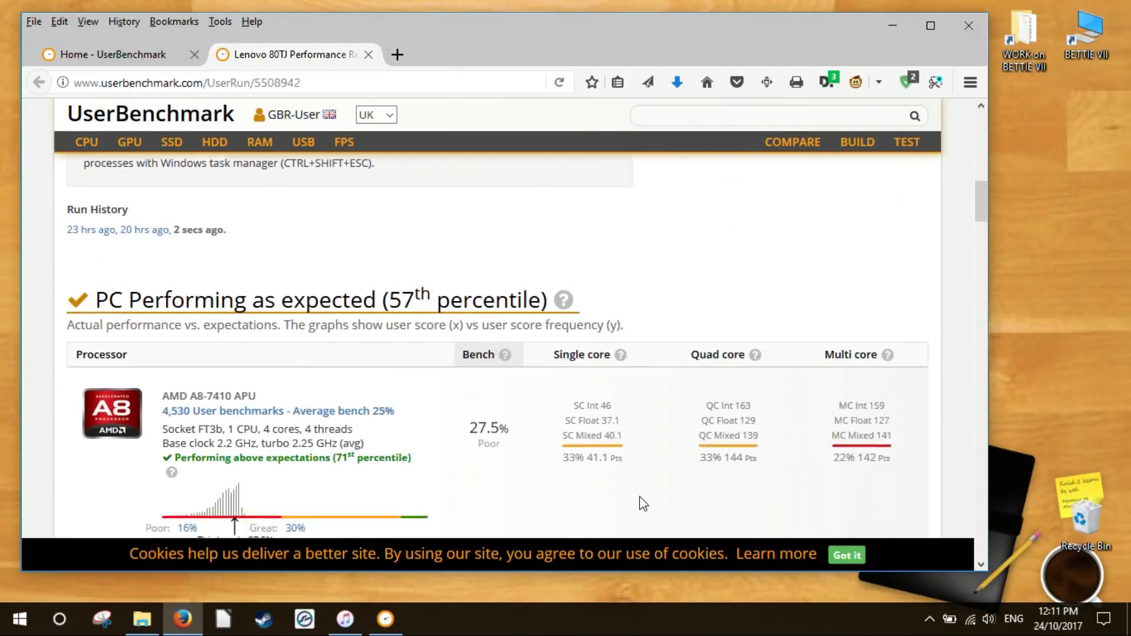
pyautogui.scroll(-2, 643, 503)
pyautogui.scroll(-7, 643, 504)
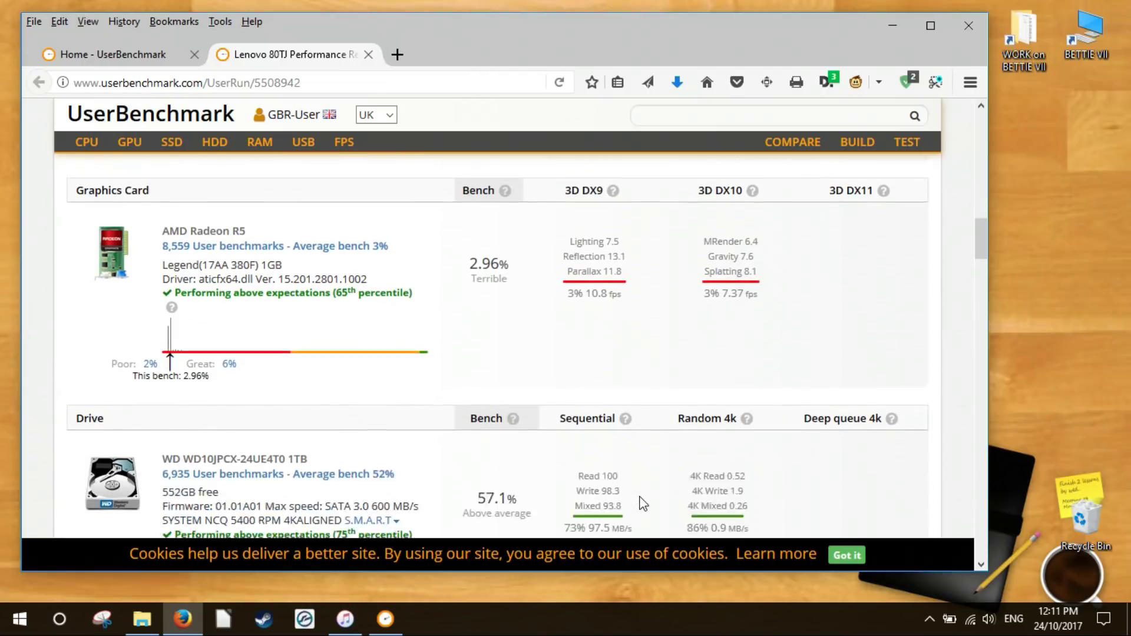
pyautogui.scroll(-6, 642, 504)
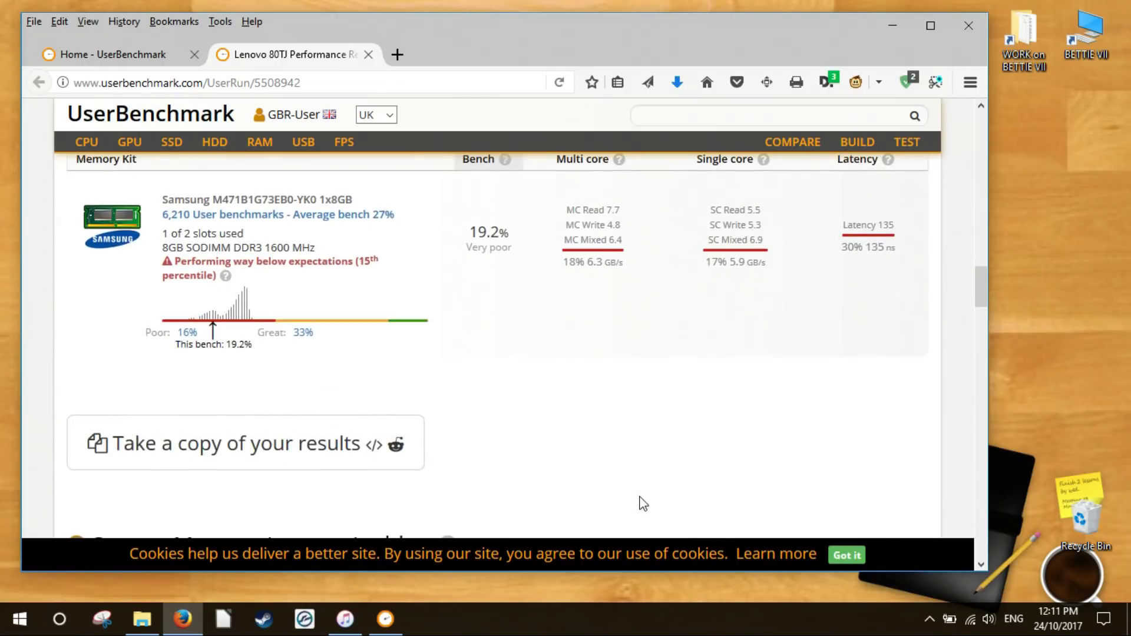
pyautogui.scroll(-5, 643, 504)
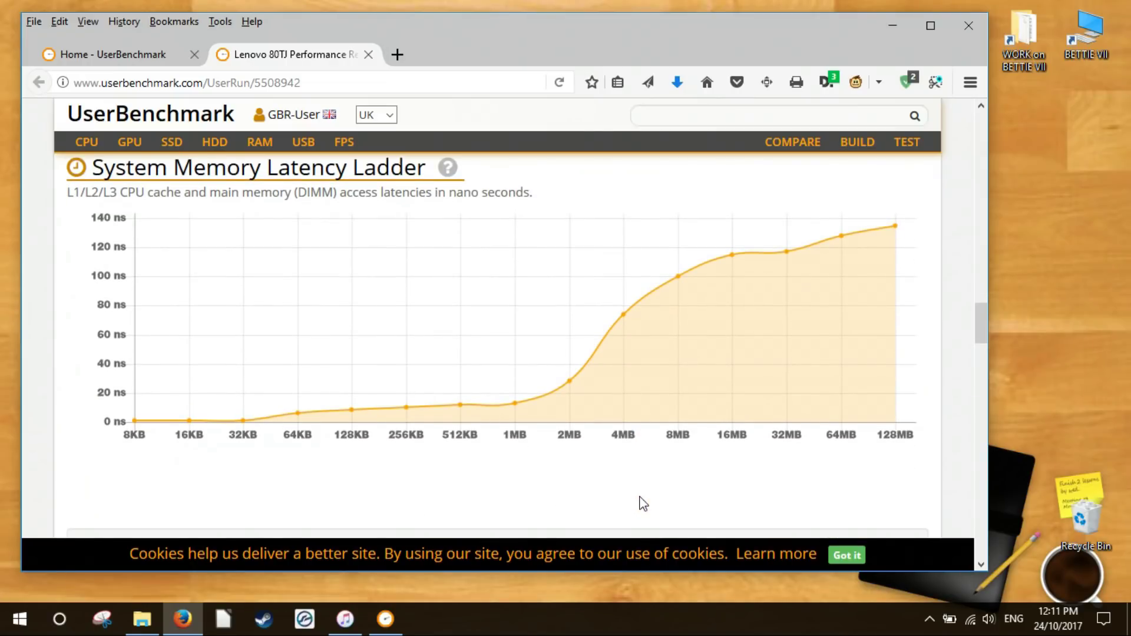
pyautogui.scroll(-5, 643, 504)
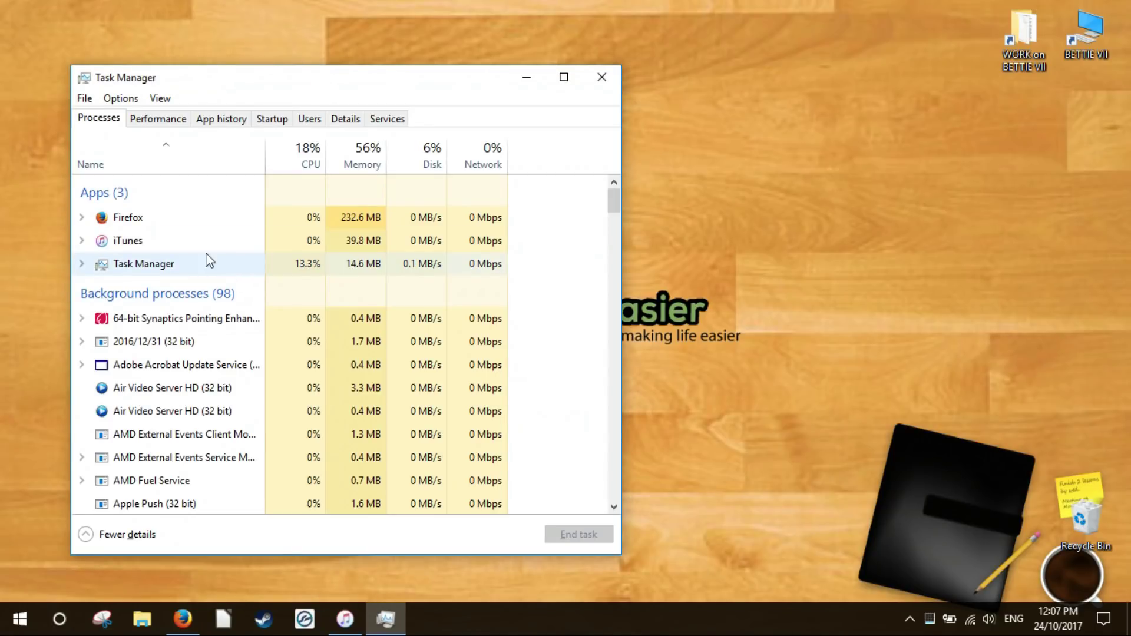
# - Select the Firefox row in Task Manager's Processes list and scroll through the running processes
pyautogui.click(188, 224)
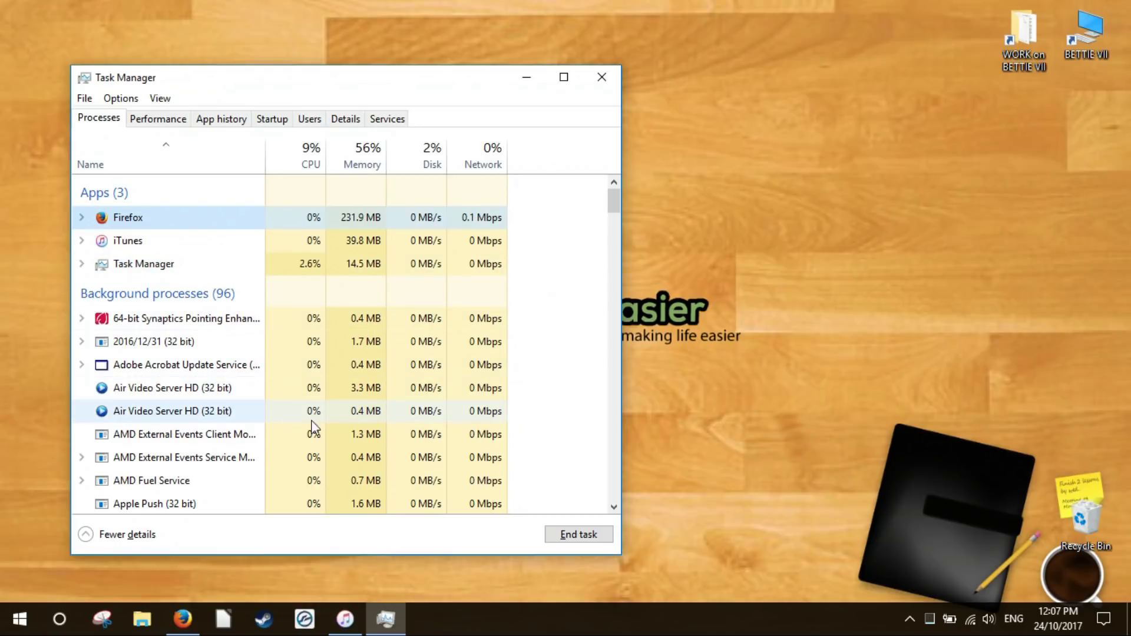
pyautogui.scroll(-1, 245, 432)
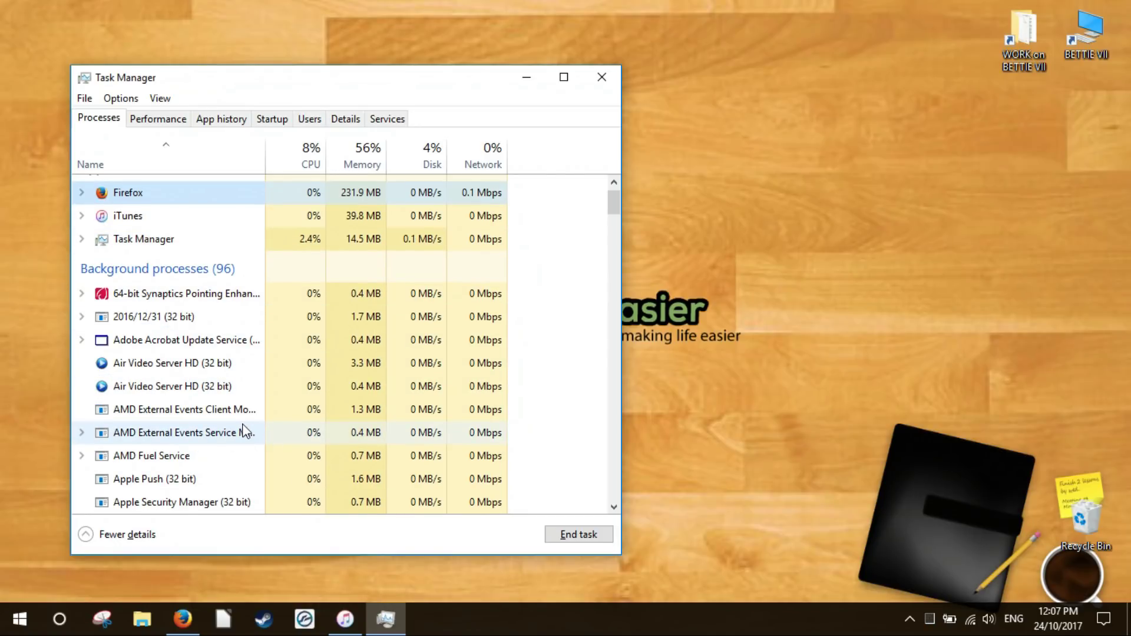
pyautogui.scroll(-1, 245, 432)
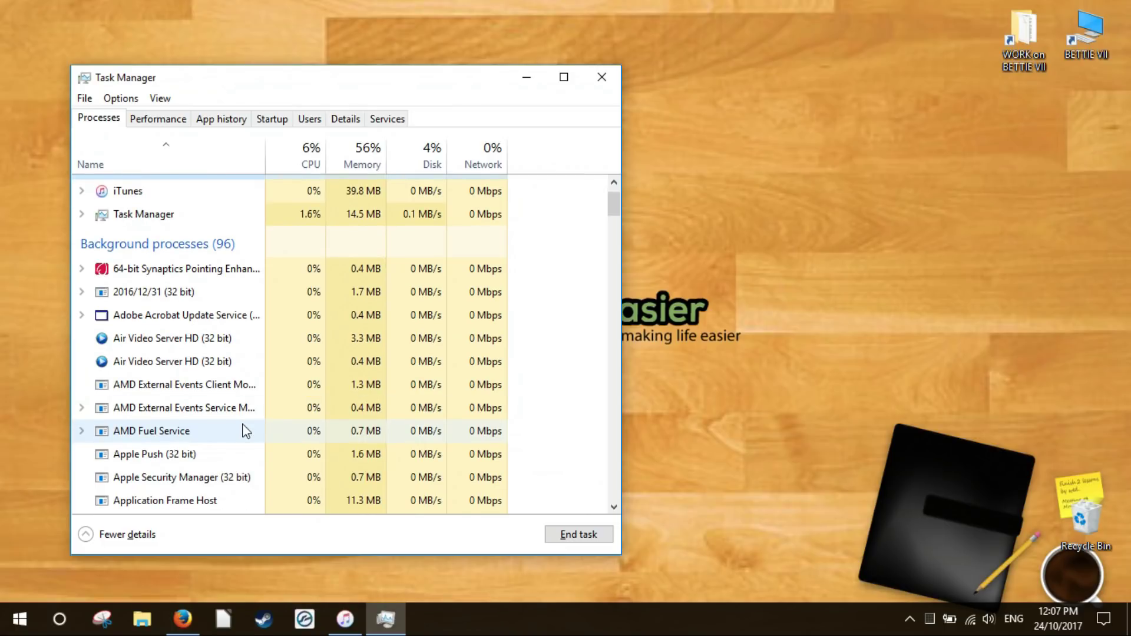
pyautogui.scroll(-5, 245, 432)
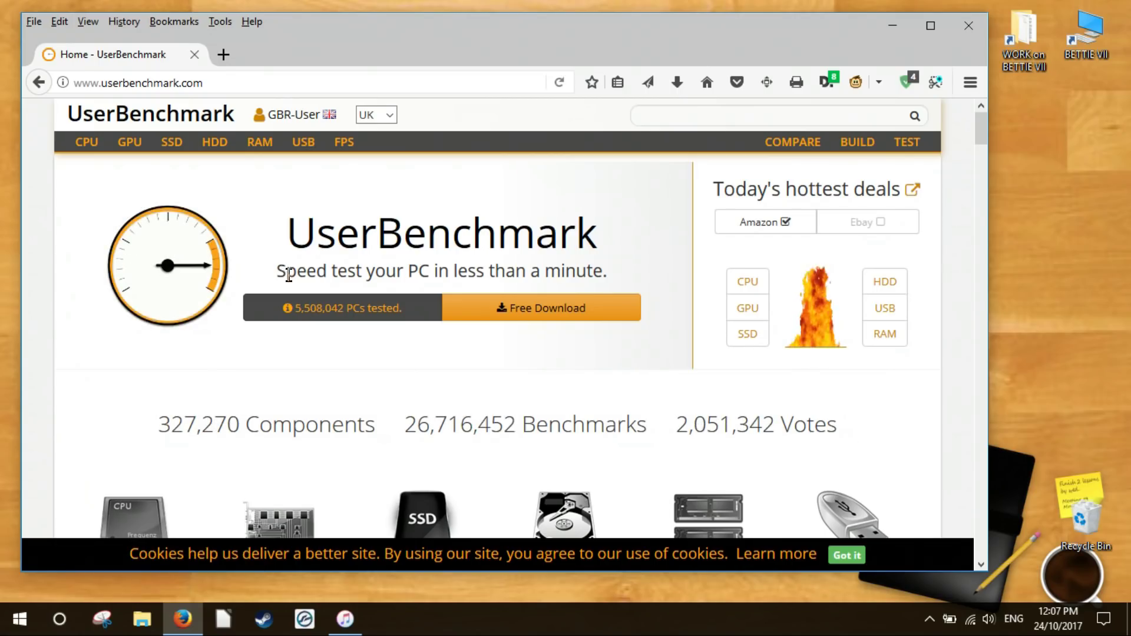
# - Download and save UserBenchMark.exe, then start its benchmarks from the welcome page
pyautogui.click(569, 312)
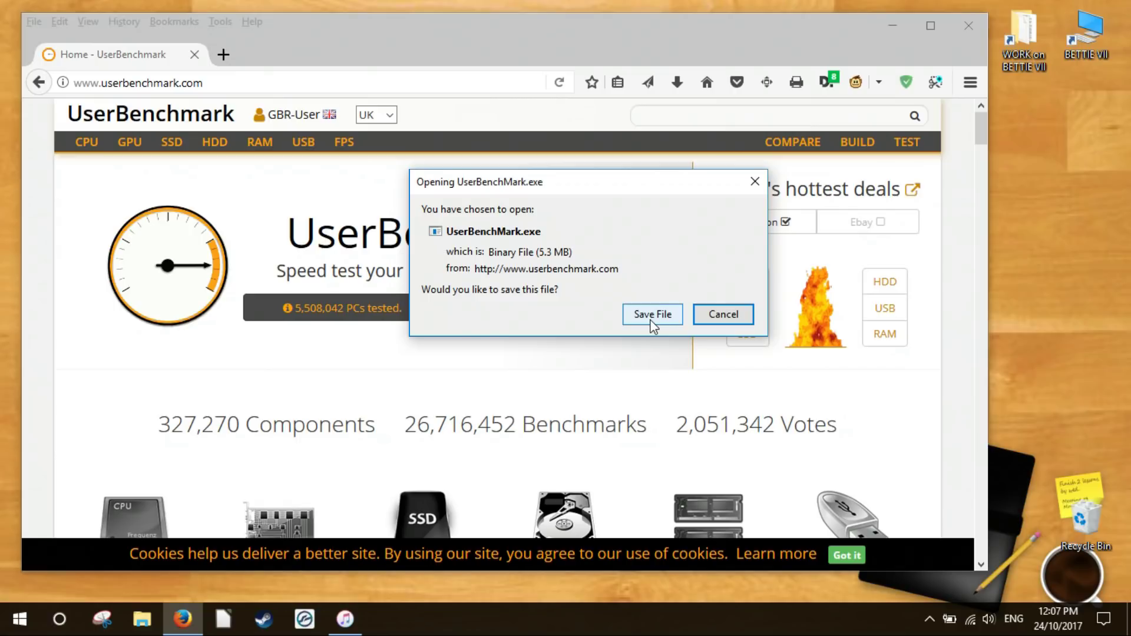
pyautogui.click(651, 321)
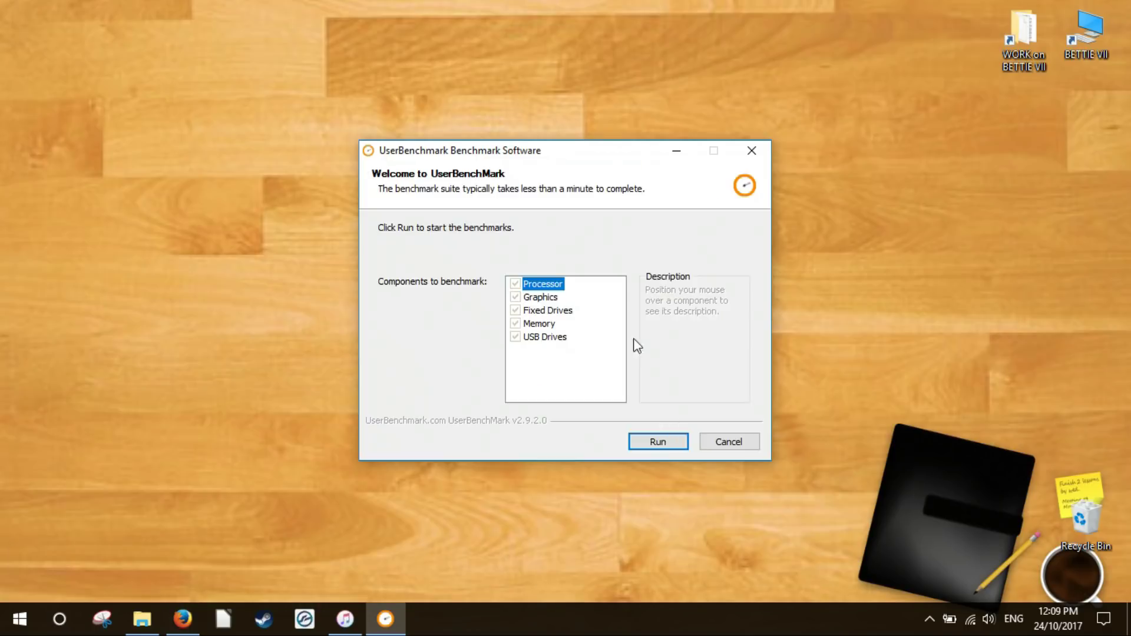
pyautogui.click(659, 441)
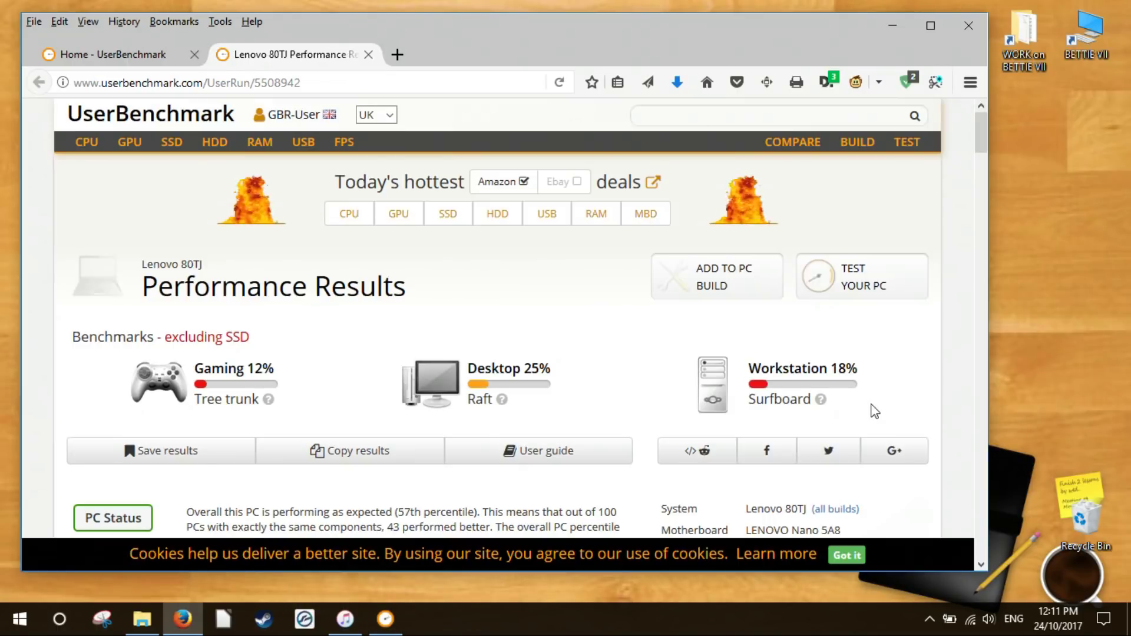
# - Scroll the Lenovo 80TJ report showing Gaming 12%, Desktop 25% and Workstation 18%
pyautogui.scroll(-6, 659, 498)
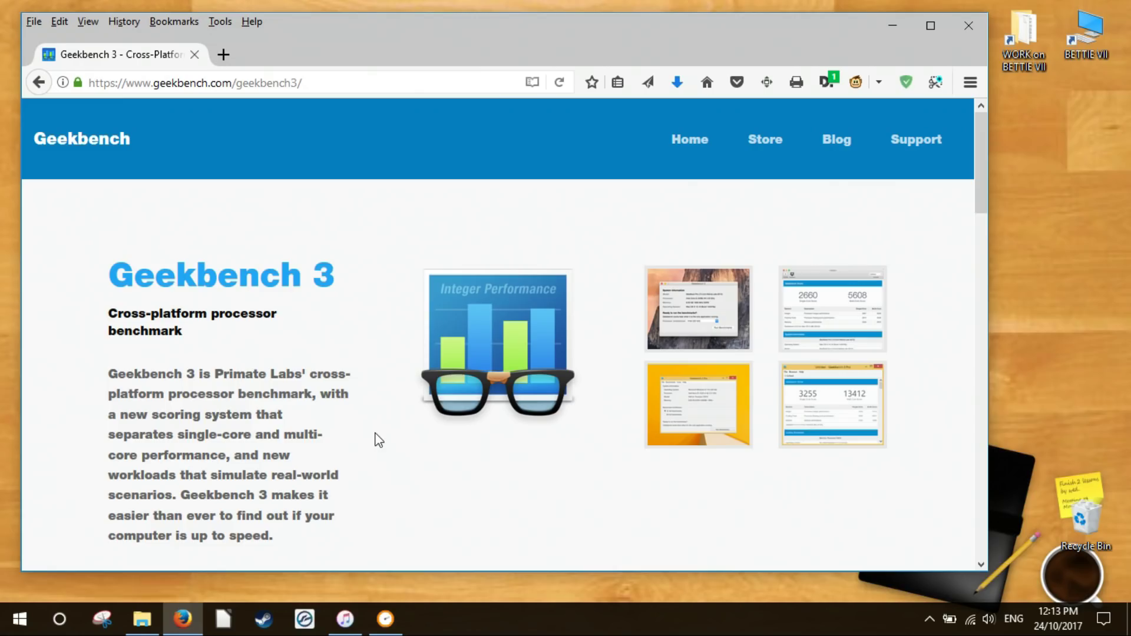
# - Save the Geekbench 3.4.2 Windows setup file and start the 32-bit benchmark run
pyautogui.scroll(-3, 371, 442)
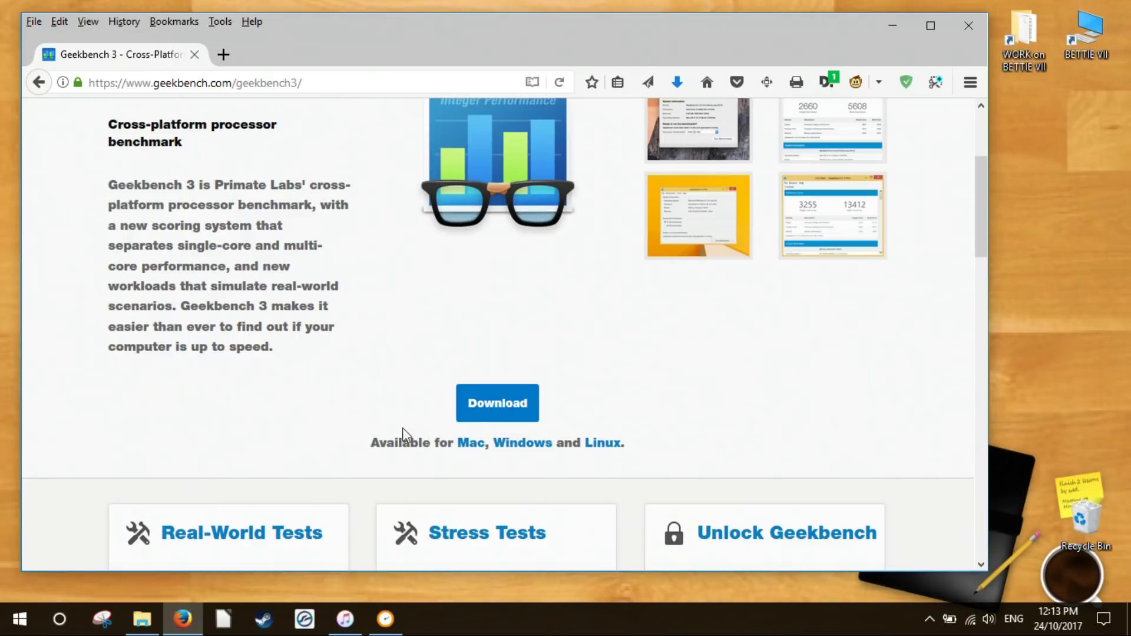
pyautogui.click(494, 407)
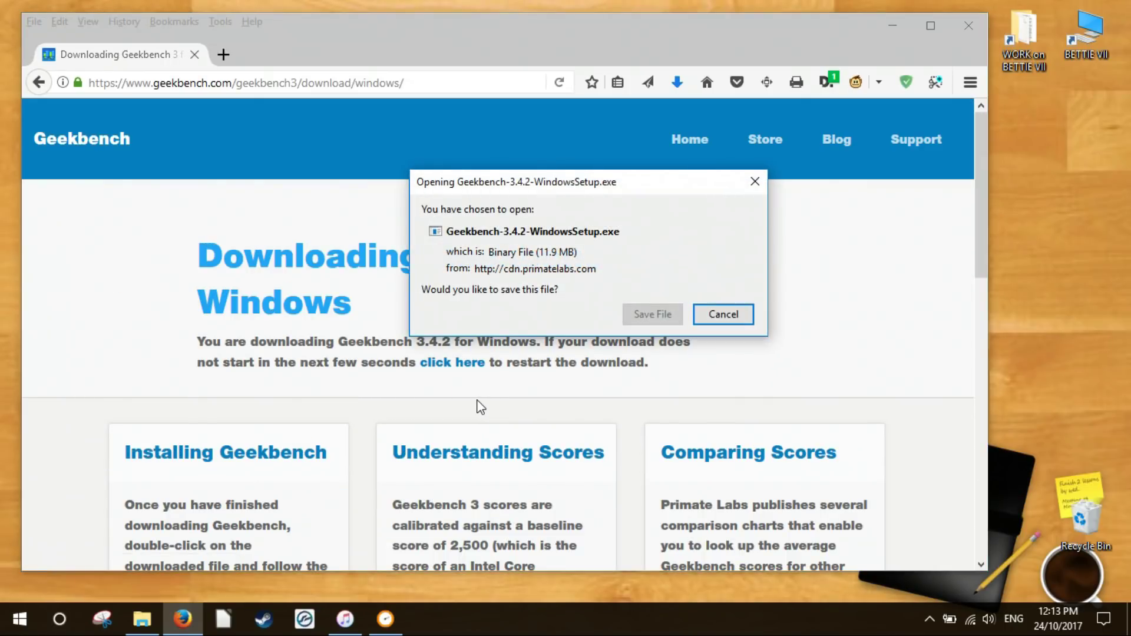
pyautogui.click(648, 317)
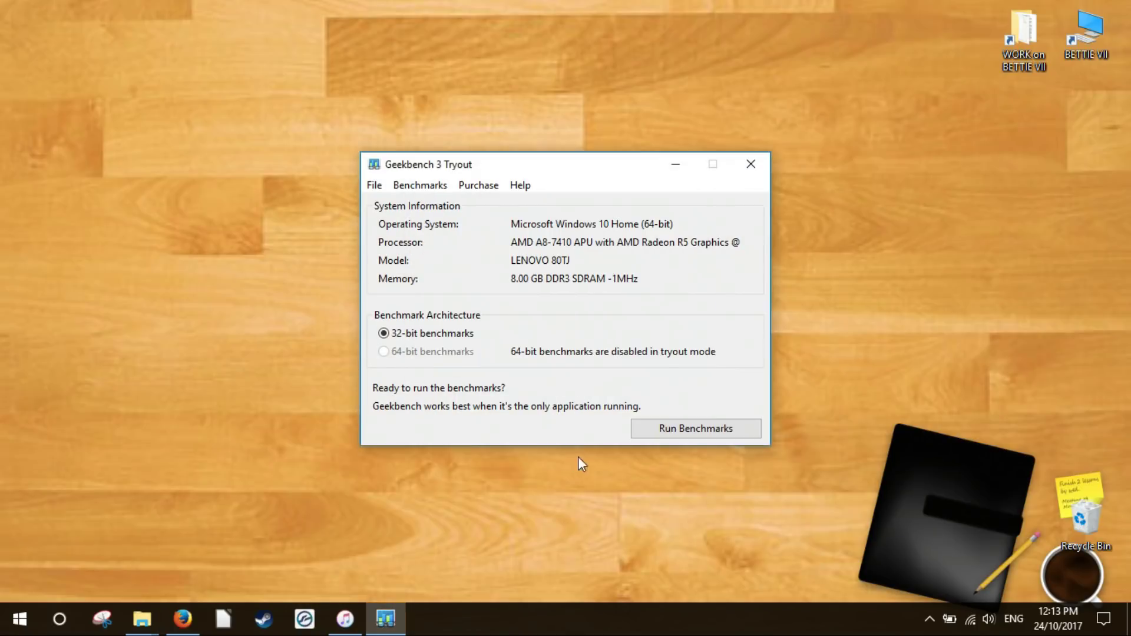
pyautogui.click(634, 435)
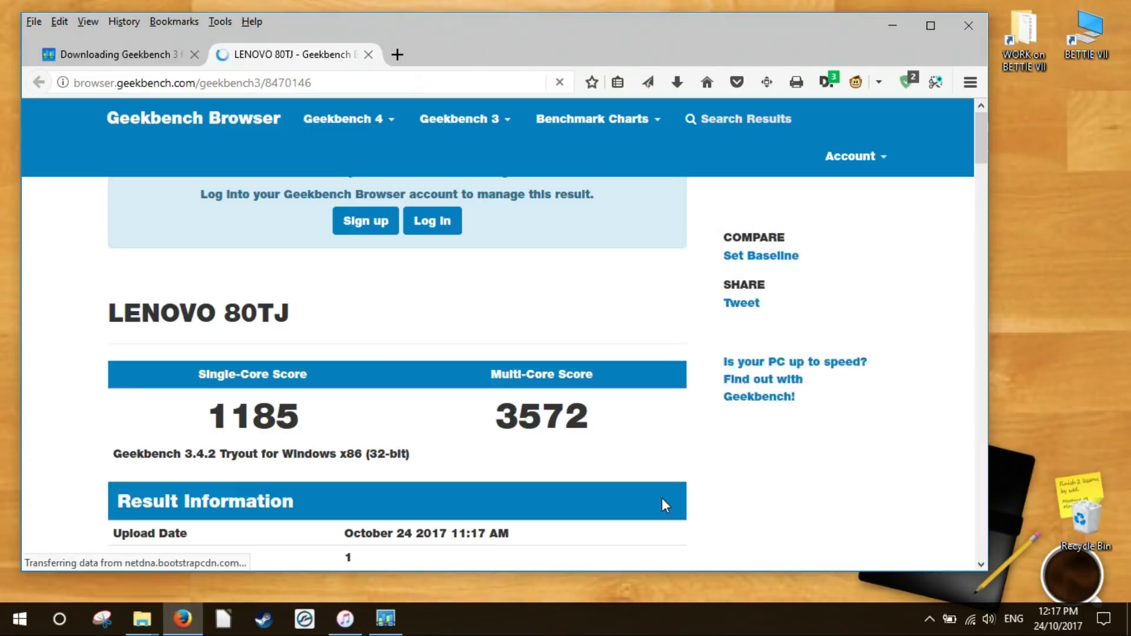
# - Review the uploaded LENOVO 80TJ result with 1185 single-core and 3572 multi-core scores
pyautogui.scroll(-10, 697, 477)
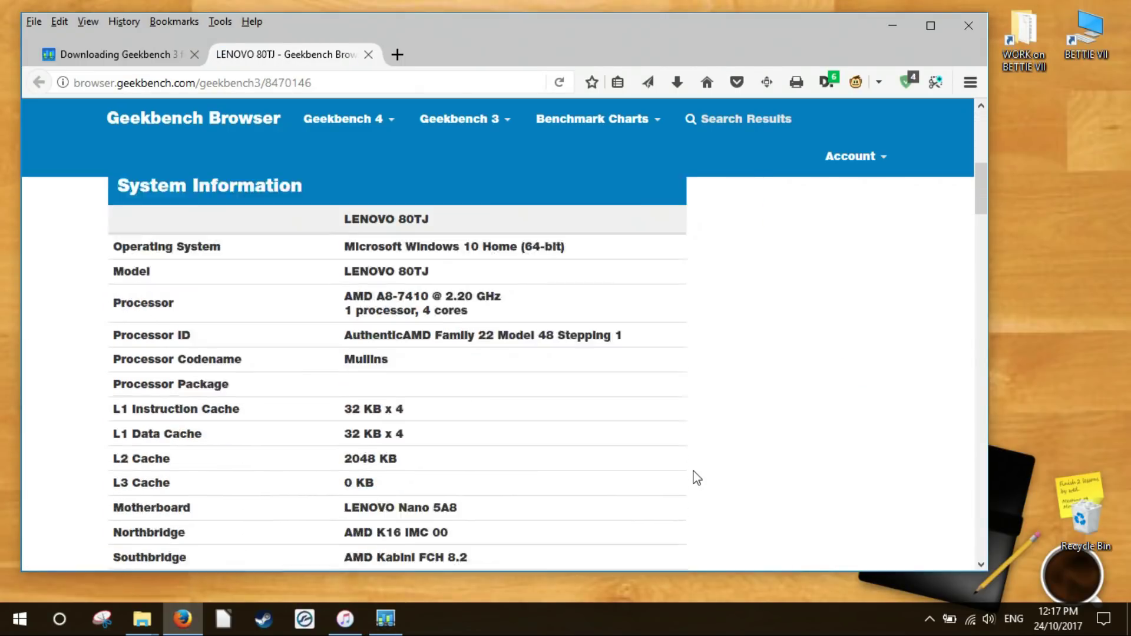
pyautogui.scroll(-15, 697, 478)
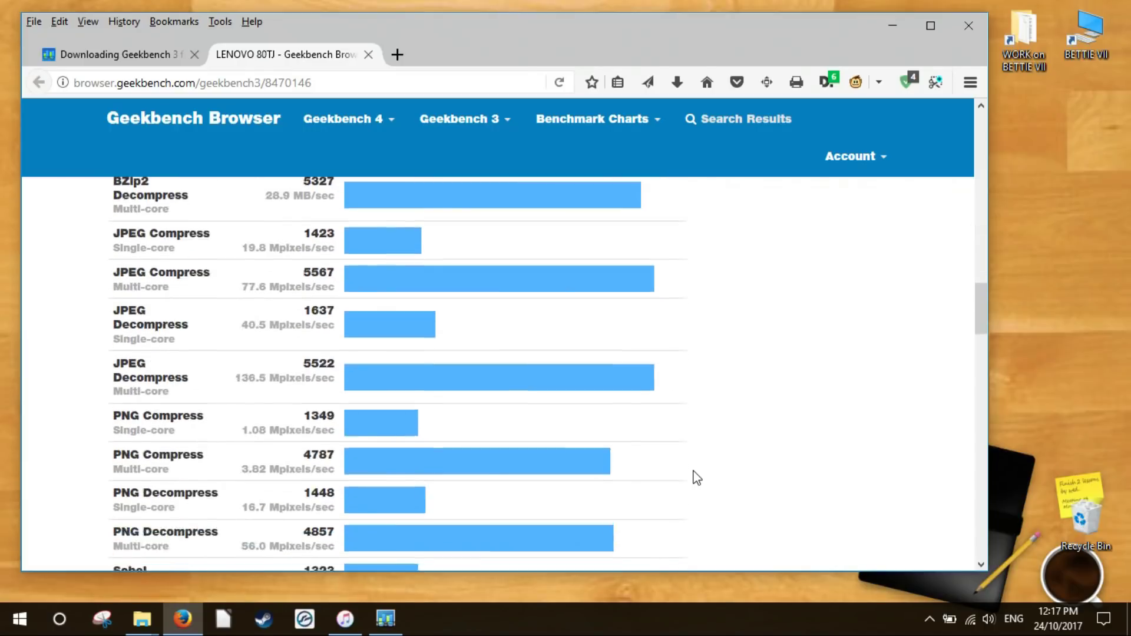
pyautogui.scroll(-12, 697, 477)
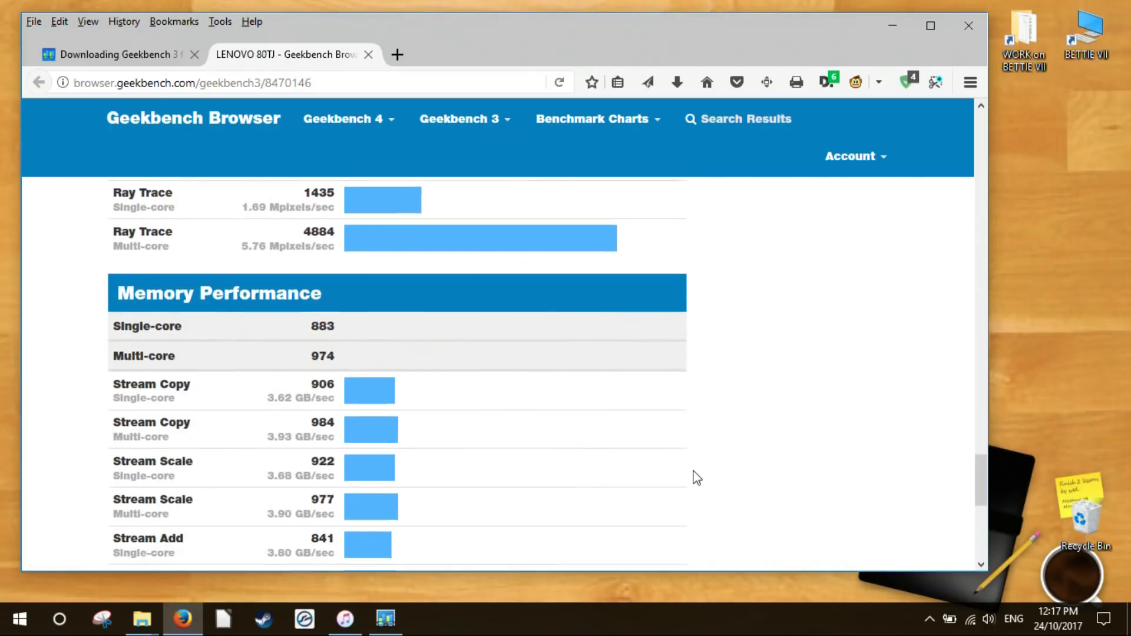
pyautogui.scroll(15, 696, 477)
pyautogui.scroll(15, 697, 477)
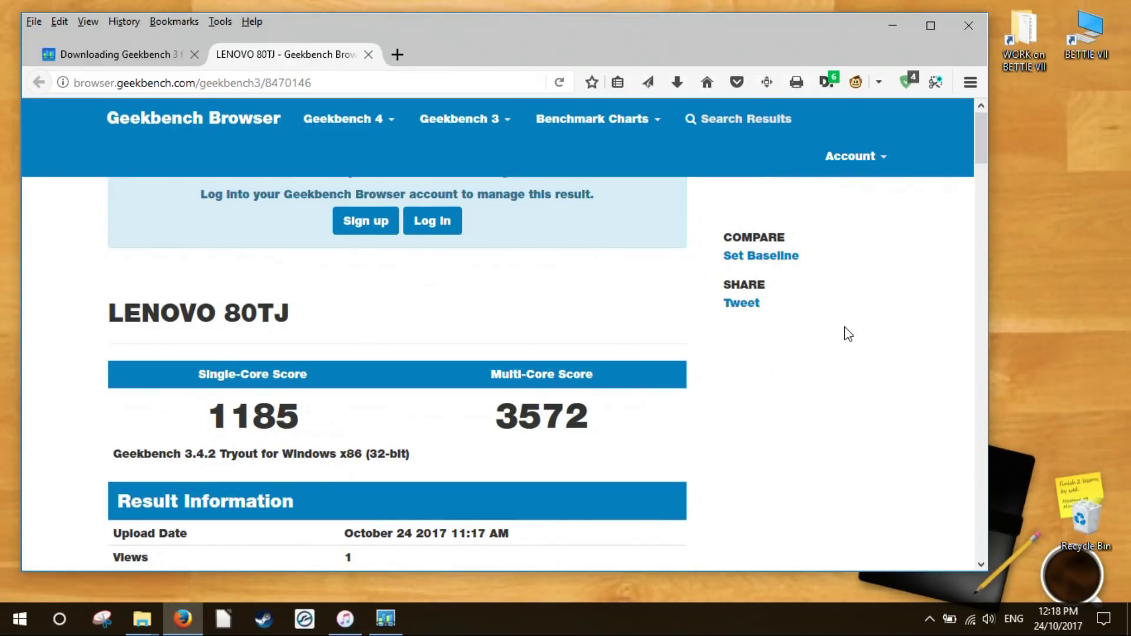
# - Set this result as the baseline and review the comparison, e.g. Integer 1374 on both
pyautogui.click(787, 258)
pyautogui.scroll(-3, 763, 301)
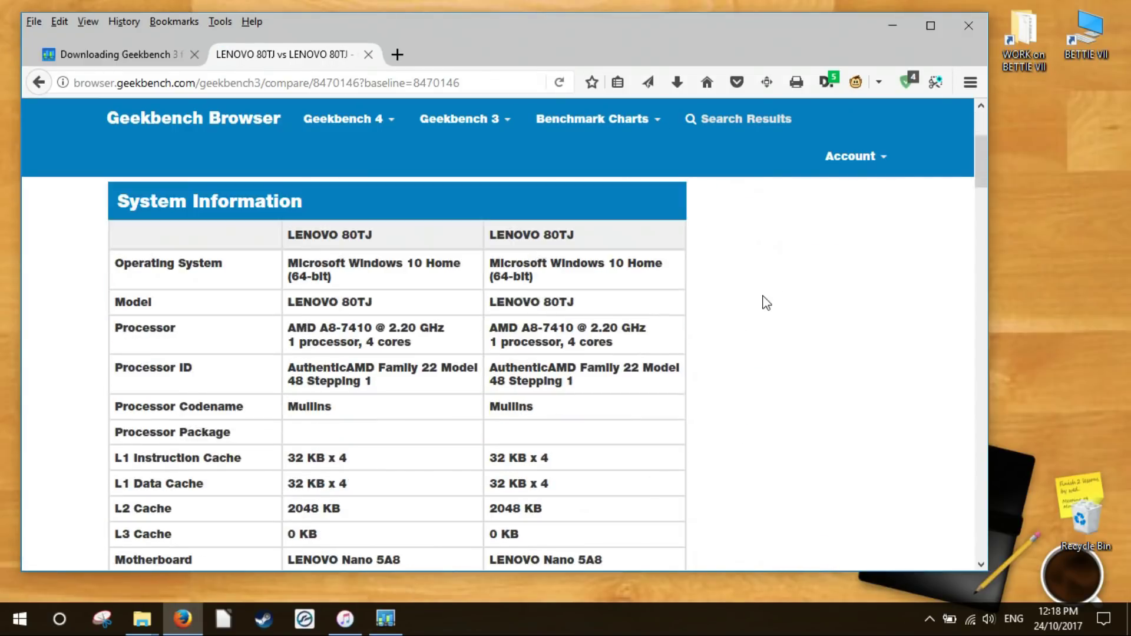
pyautogui.scroll(3, 771, 321)
pyautogui.scroll(-10, 779, 337)
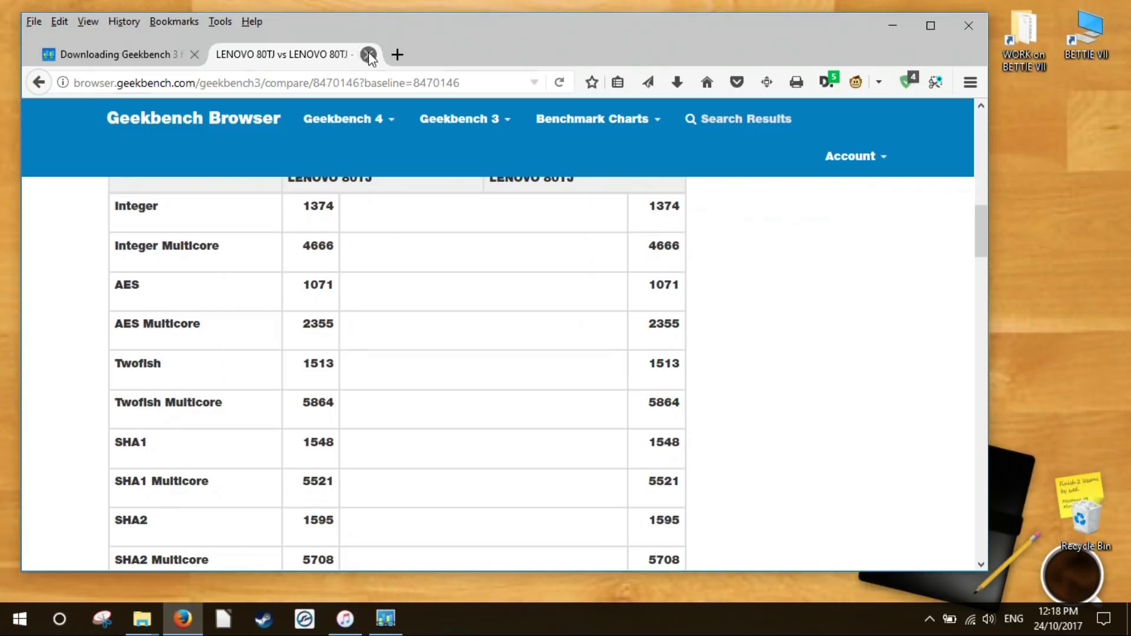